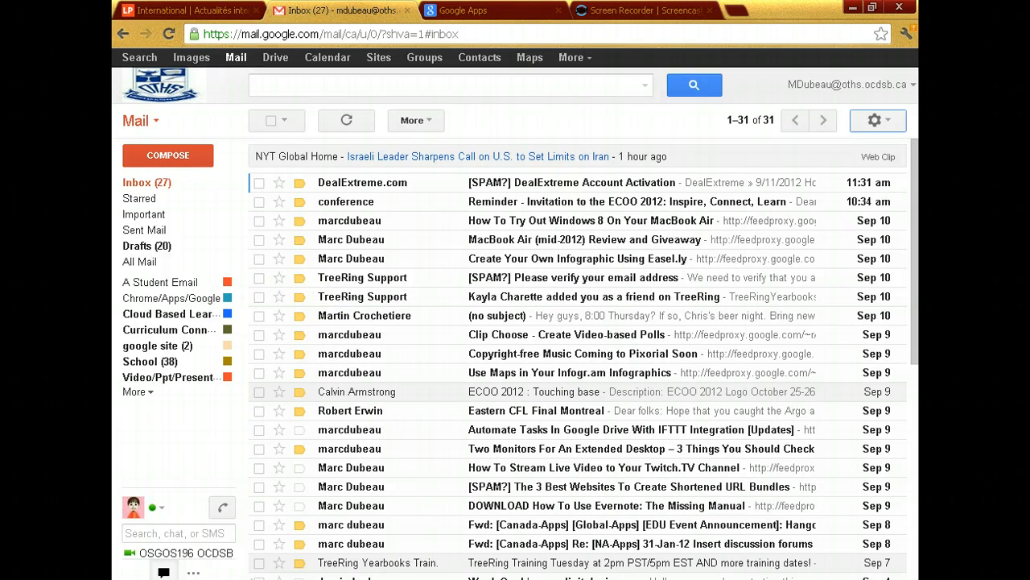
Open Google Drive from the mail inbox, enlarge the page display, and expand the My Drive folder tree.
{"action": "key", "text": "ctrl+plus"}
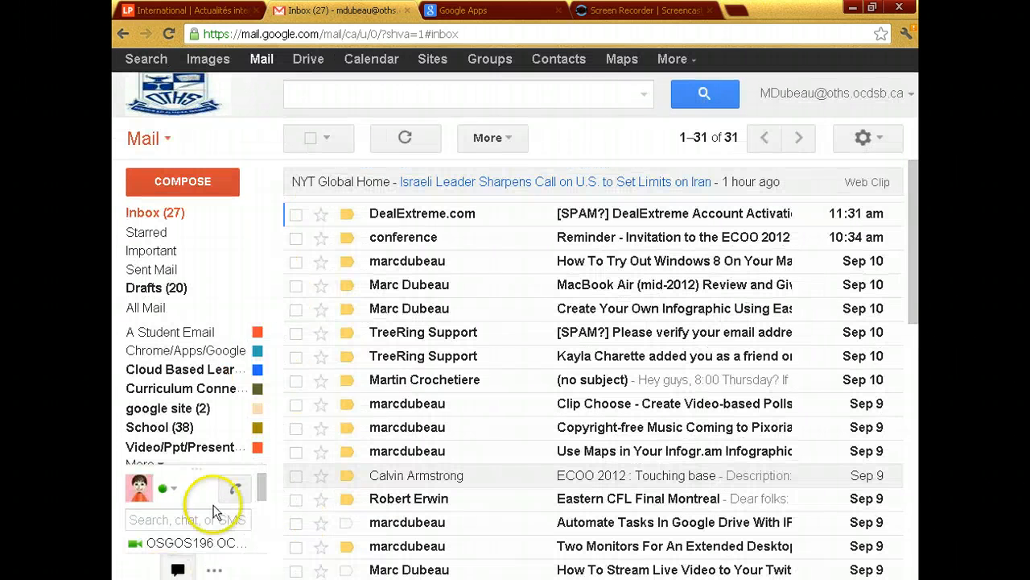
{"action": "left_click", "coordinate": [310, 61]}
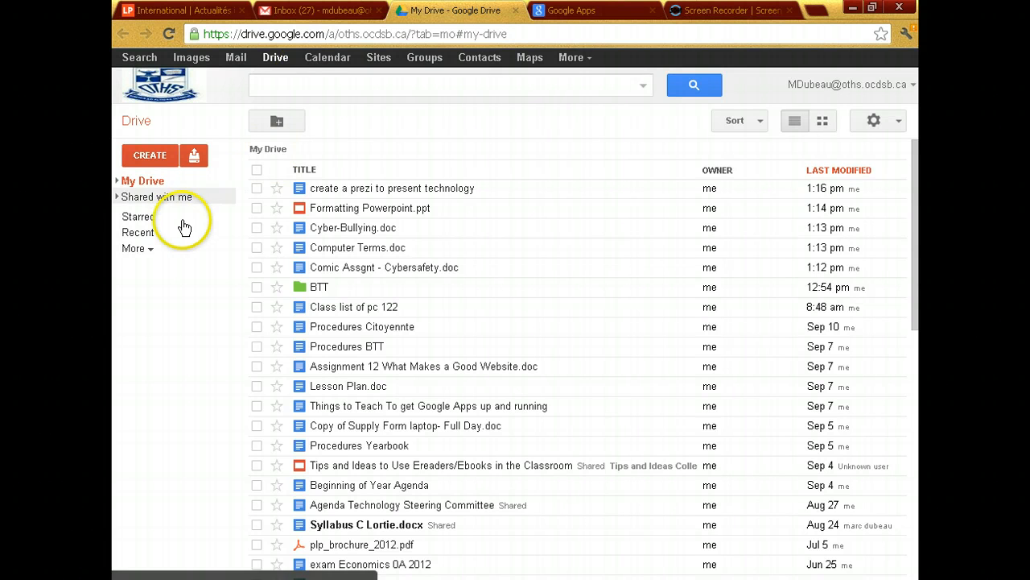
{"action": "key", "text": "ctrl+plus"}
{"action": "key", "text": "ctrl+plus"}
{"action": "key", "text": "ctrl+plus"}
{"action": "key", "text": "ctrl+plus"}
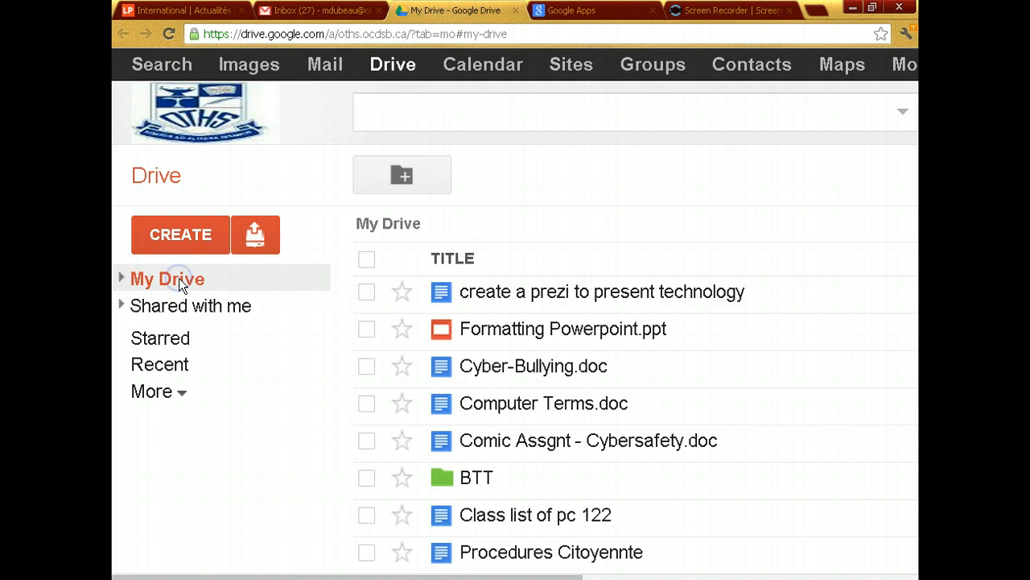
{"action": "left_click", "coordinate": [121, 276]}
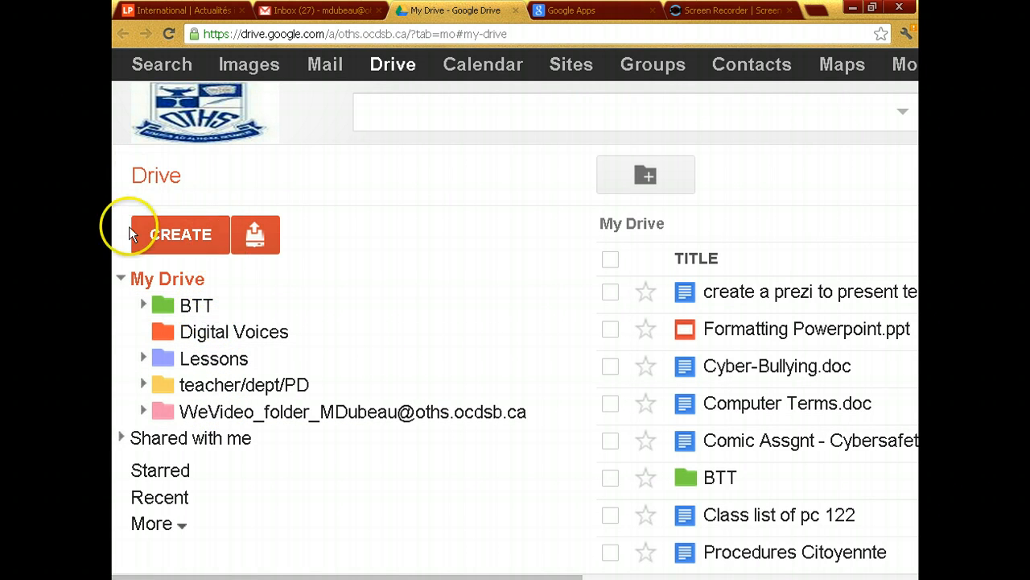
Create a new text document in My Drive and enter "kjhdjlkfdjkl;dgf" as its body text.
{"action": "left_click", "coordinate": [201, 237]}
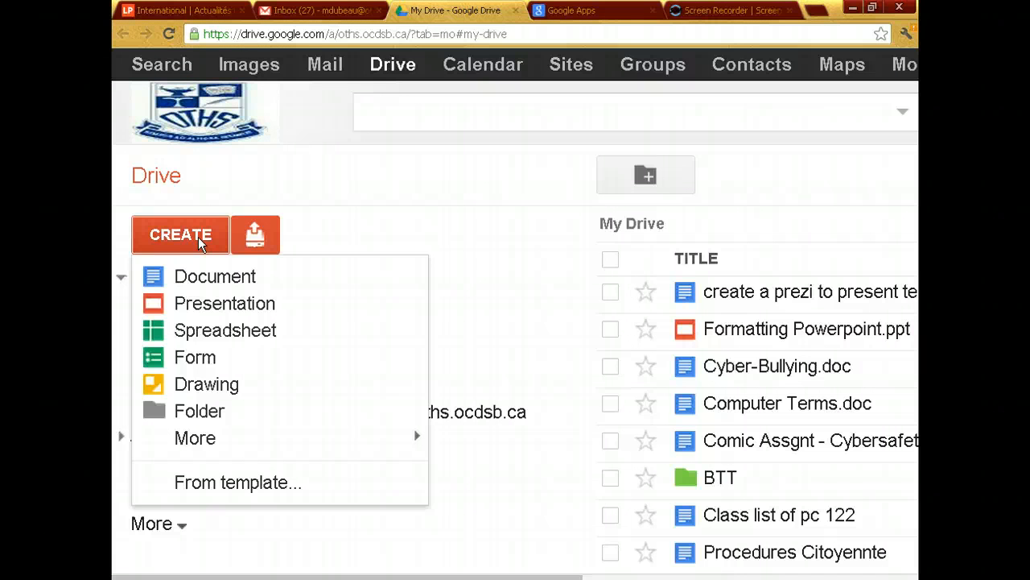
{"action": "left_click", "coordinate": [221, 269]}
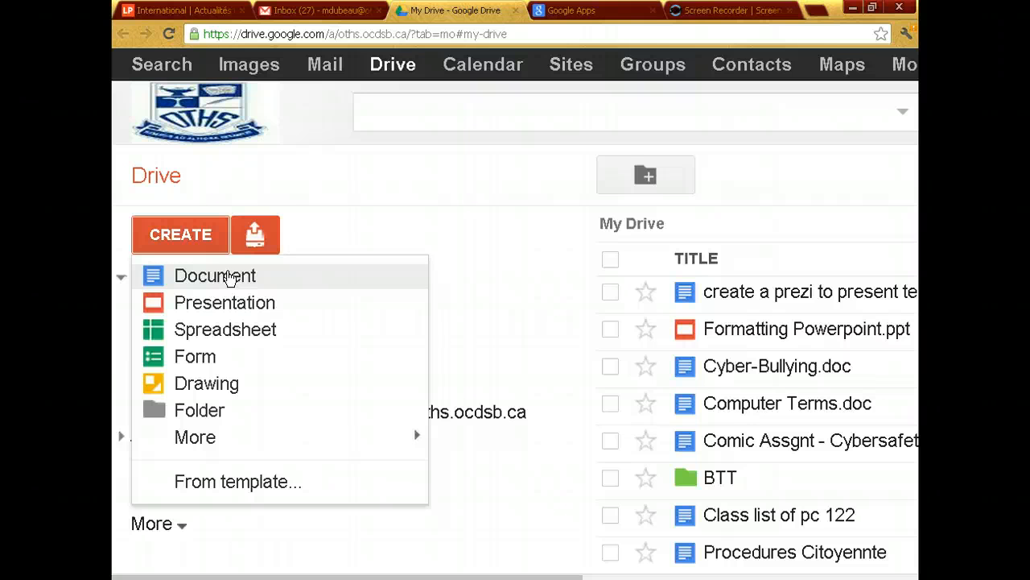
{"action": "left_click", "coordinate": [230, 277]}
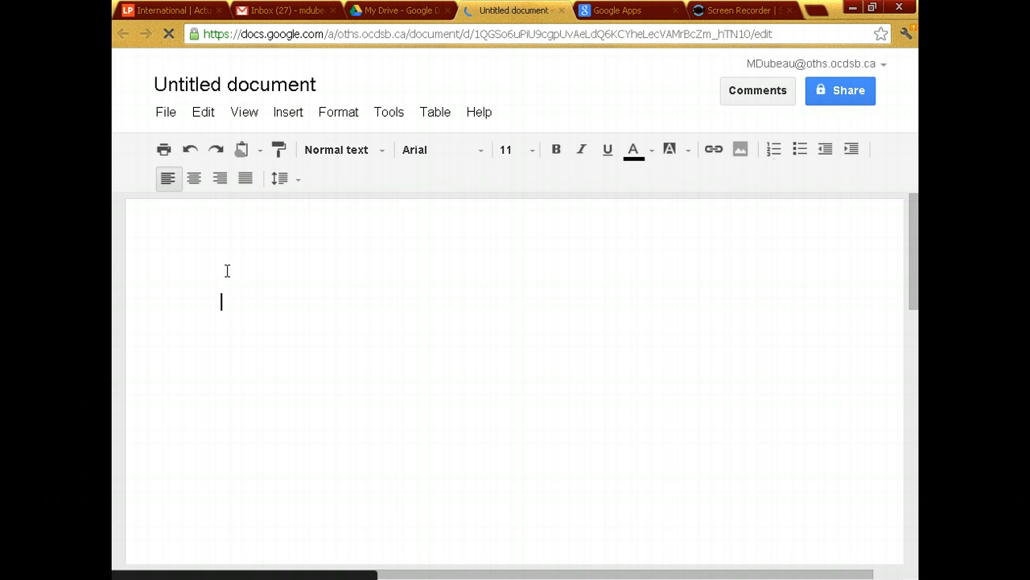
{"action": "left_click", "coordinate": [221, 302]}
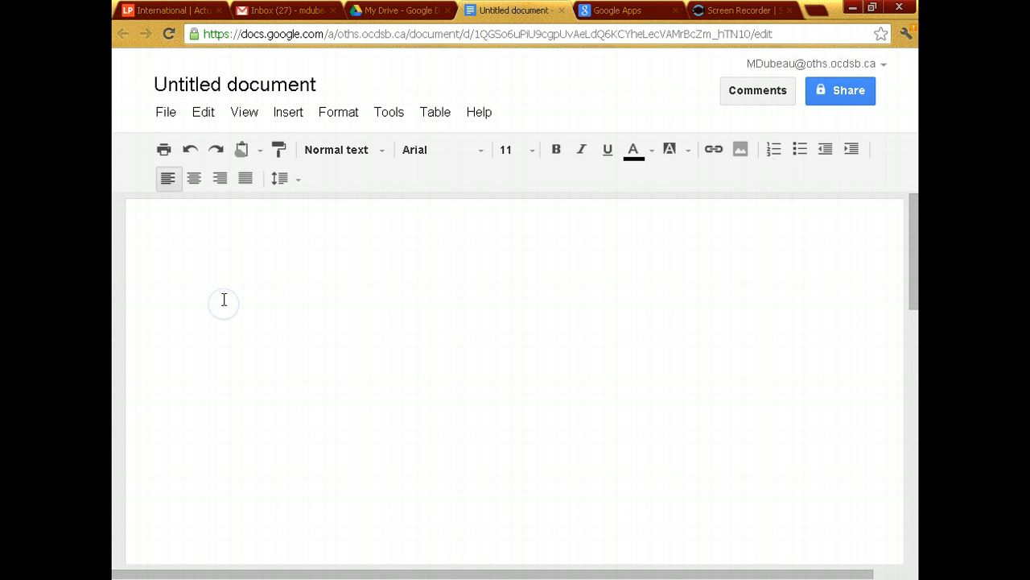
{"action": "type", "text": "kjhdjlkfdjkl;dgf"}
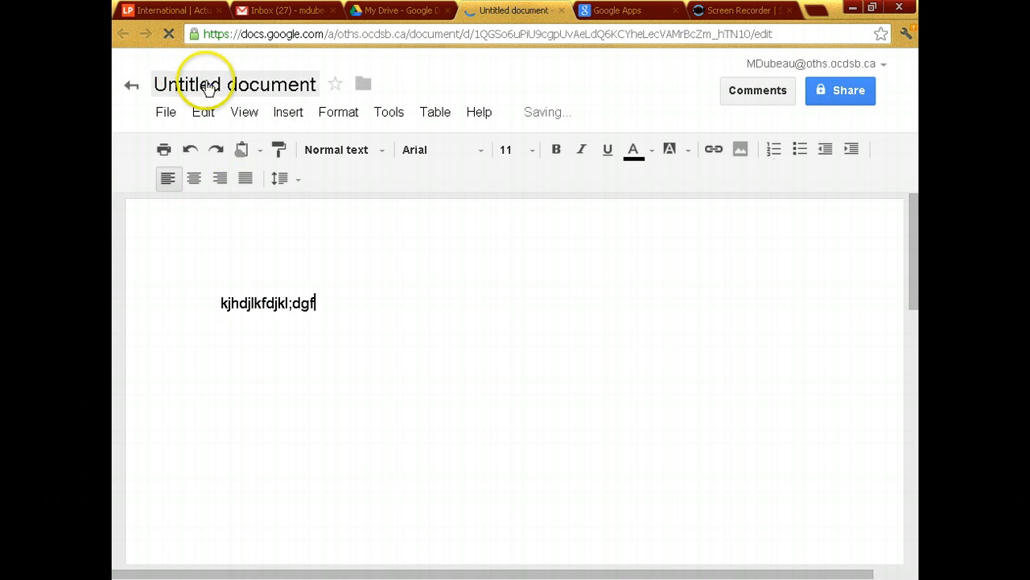
Rename the untitled document as "sample".
{"action": "left_click", "coordinate": [207, 84]}
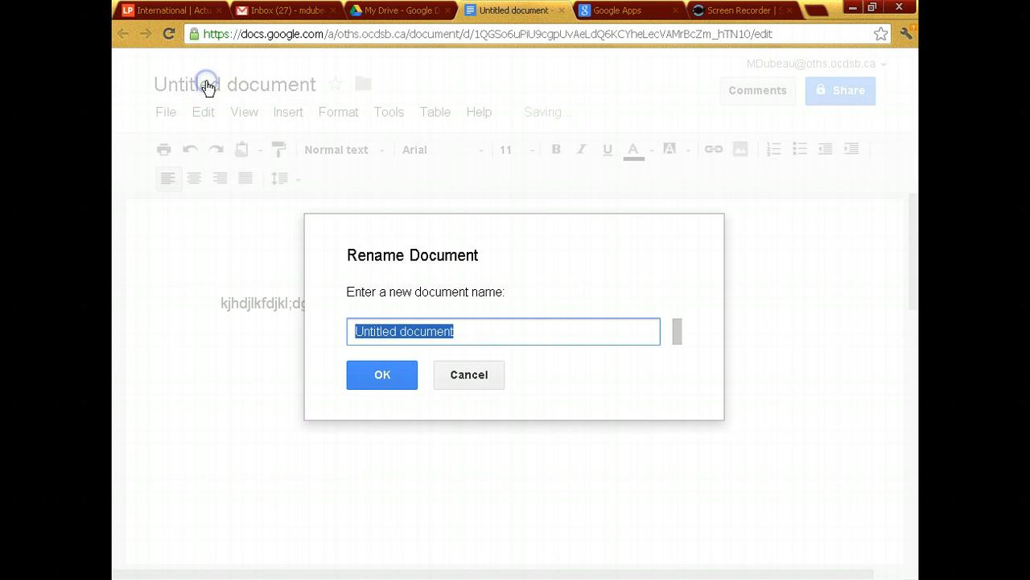
{"action": "type", "text": "sample"}
{"action": "right_click", "coordinate": [347, 294]}
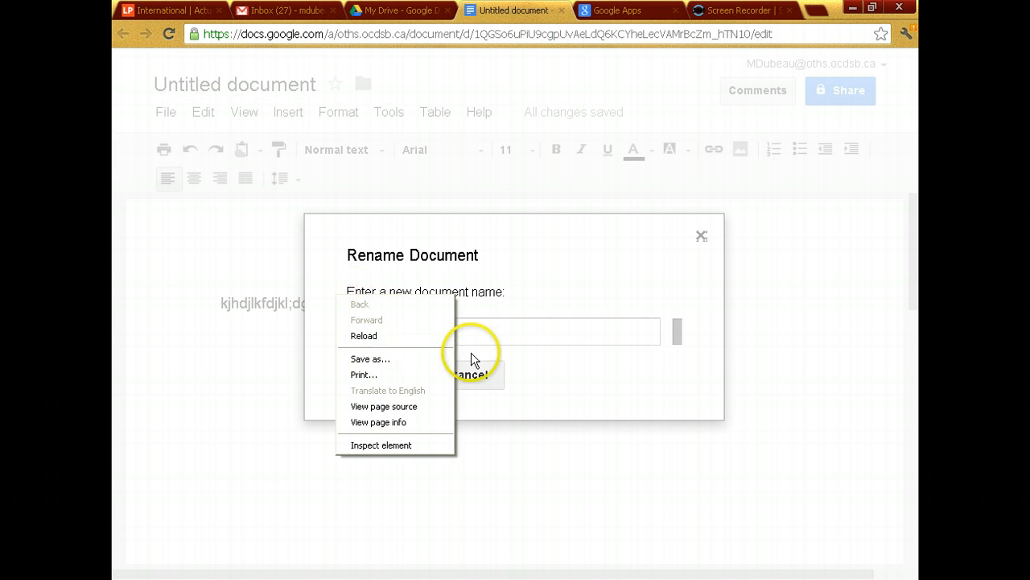
{"action": "left_click", "coordinate": [532, 378]}
{"action": "left_click", "coordinate": [362, 383]}
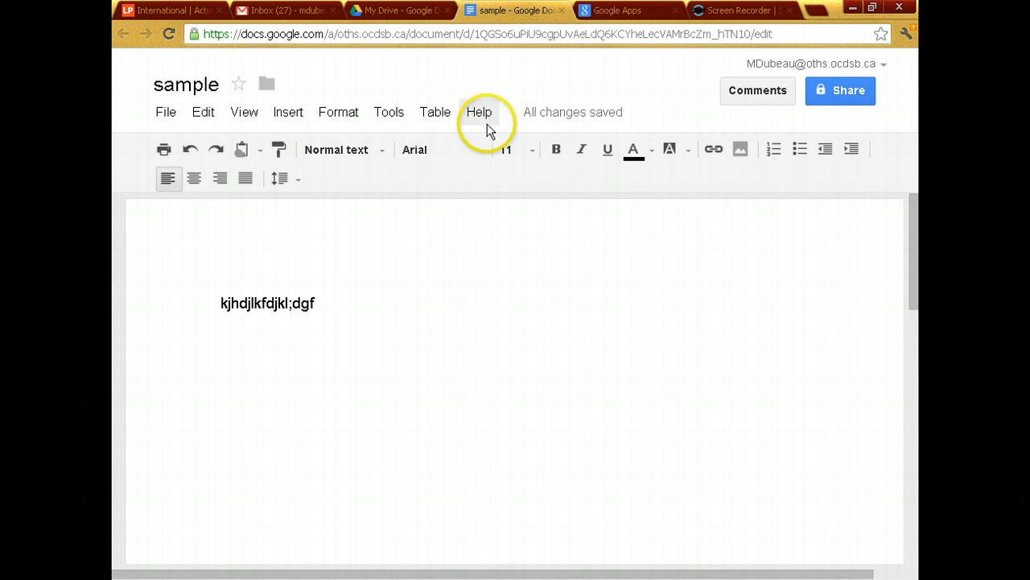
Close the sample document and reopen it from the My Drive file list.
{"action": "left_click", "coordinate": [561, 10]}
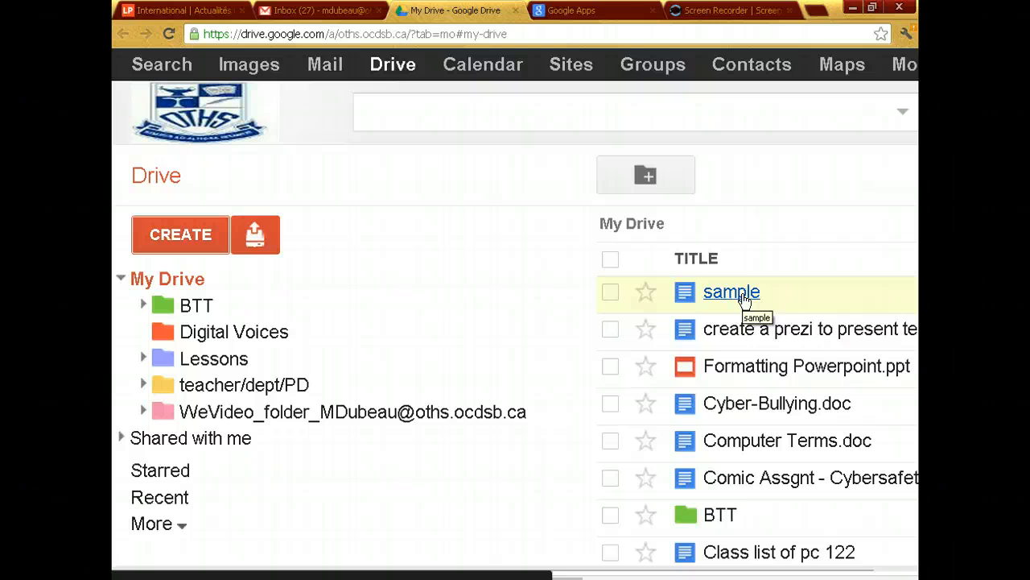
{"action": "left_click", "coordinate": [195, 237]}
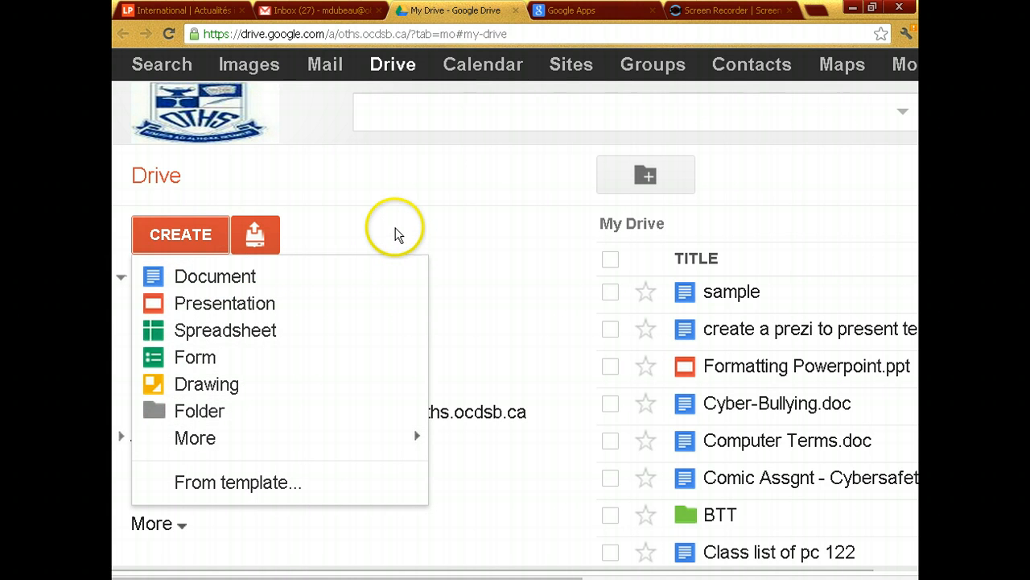
{"action": "left_click", "coordinate": [470, 225]}
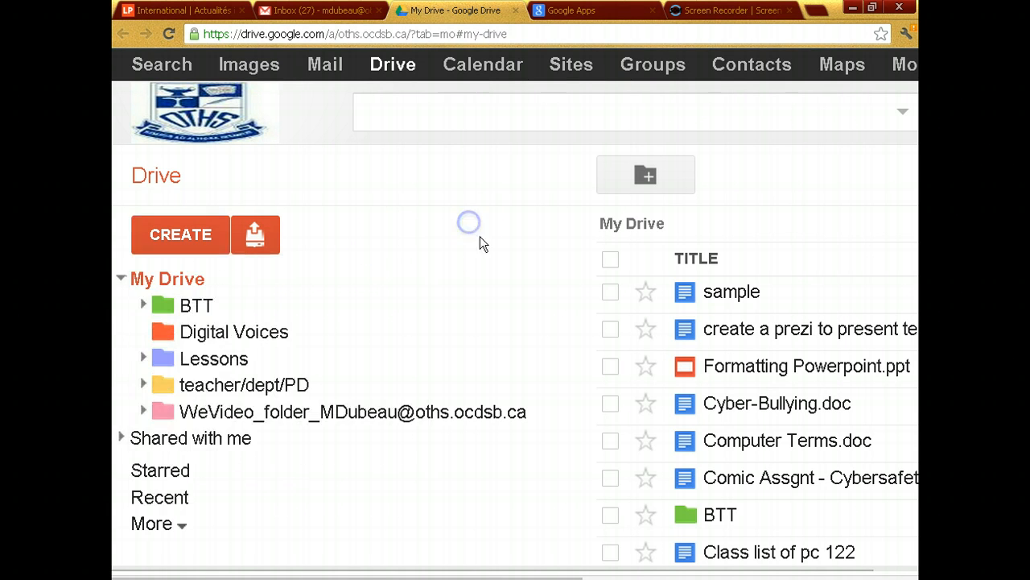
{"action": "left_click", "coordinate": [738, 293]}
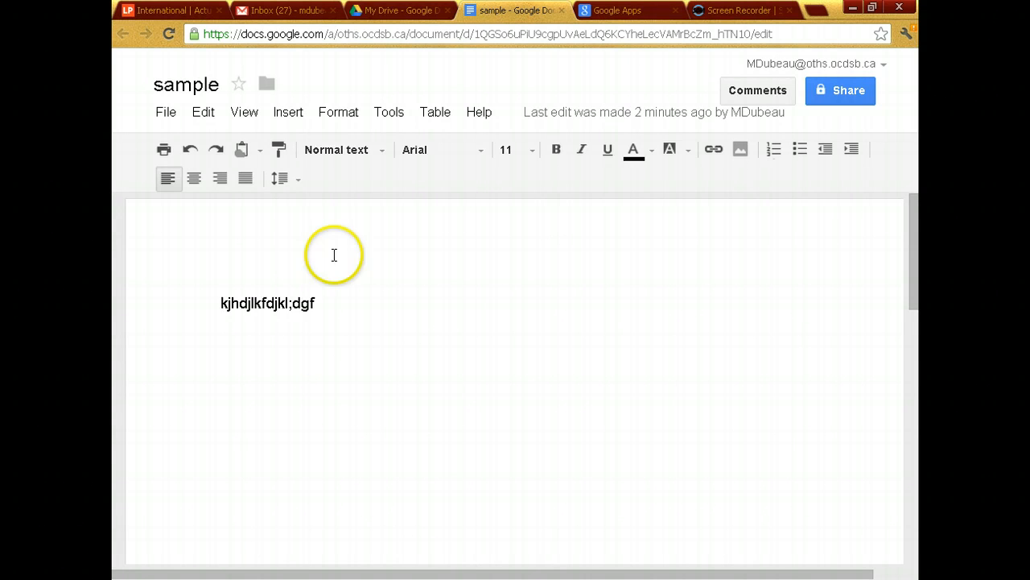
Return to My Drive and create a new folder named "BTT2".
{"action": "left_click", "coordinate": [394, 11]}
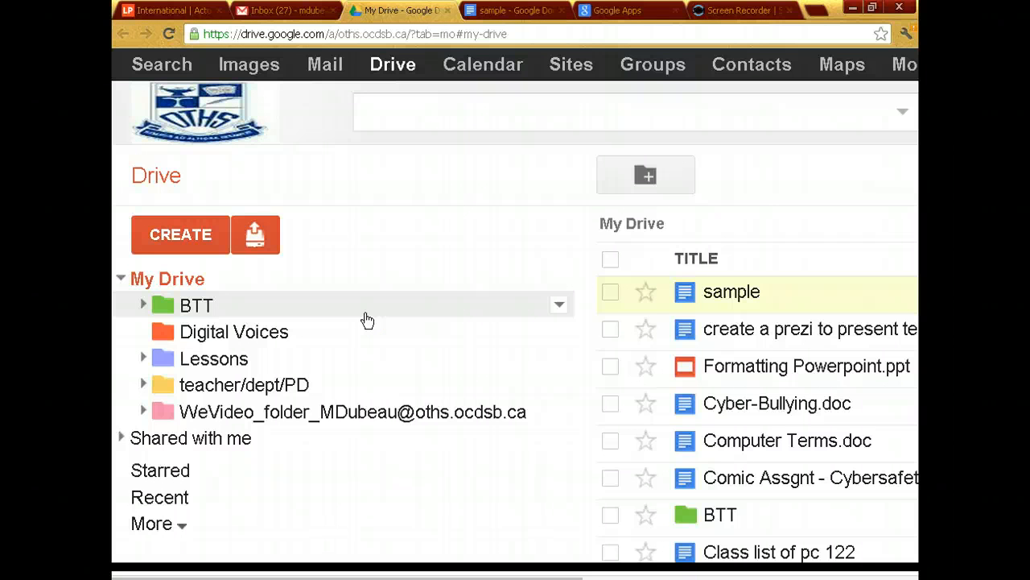
{"action": "left_click", "coordinate": [187, 236]}
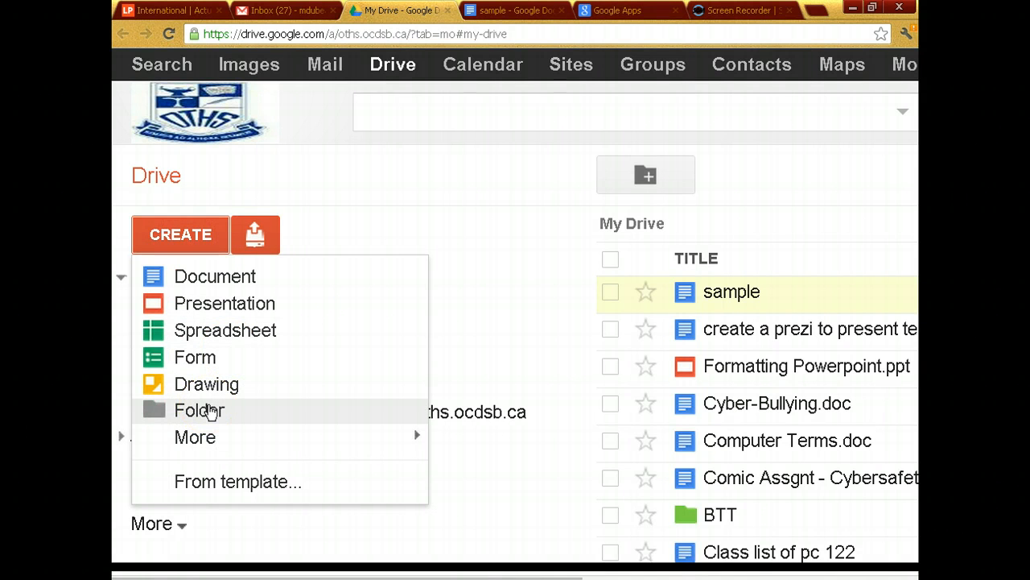
{"action": "left_click", "coordinate": [210, 412]}
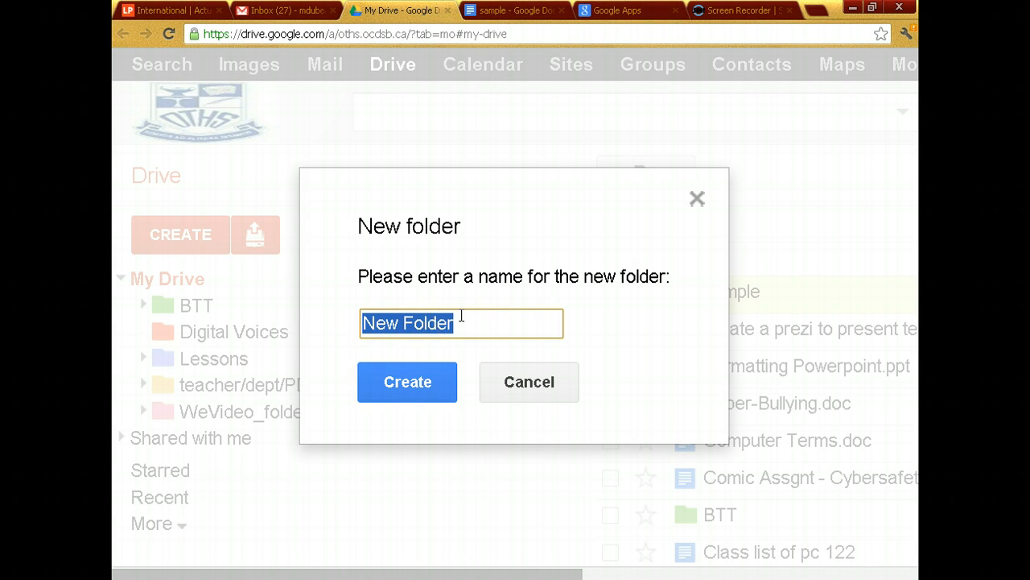
{"action": "key", "text": "BackSpace"}
{"action": "type", "text": "BTT"}
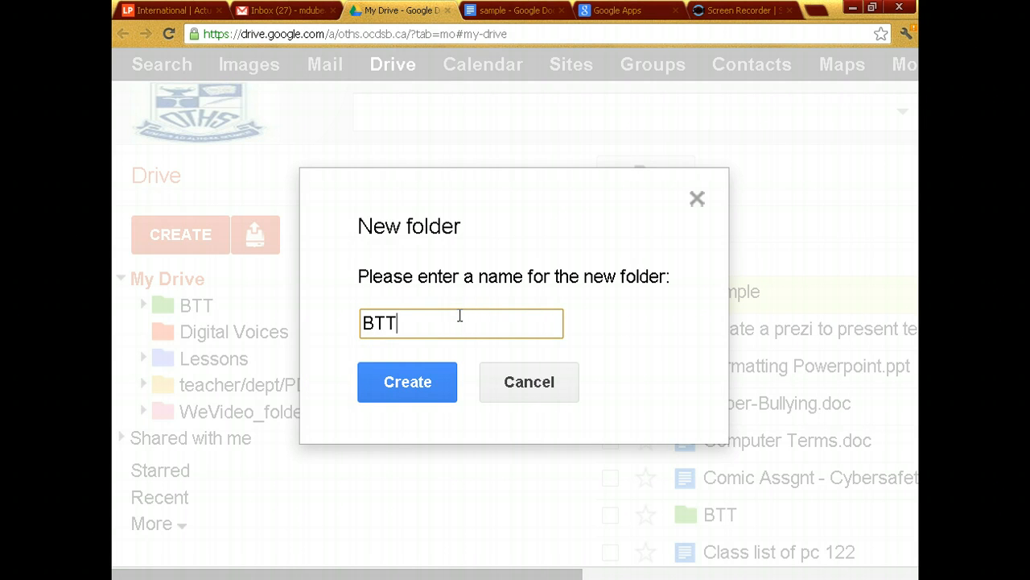
{"action": "type", "text": "2"}
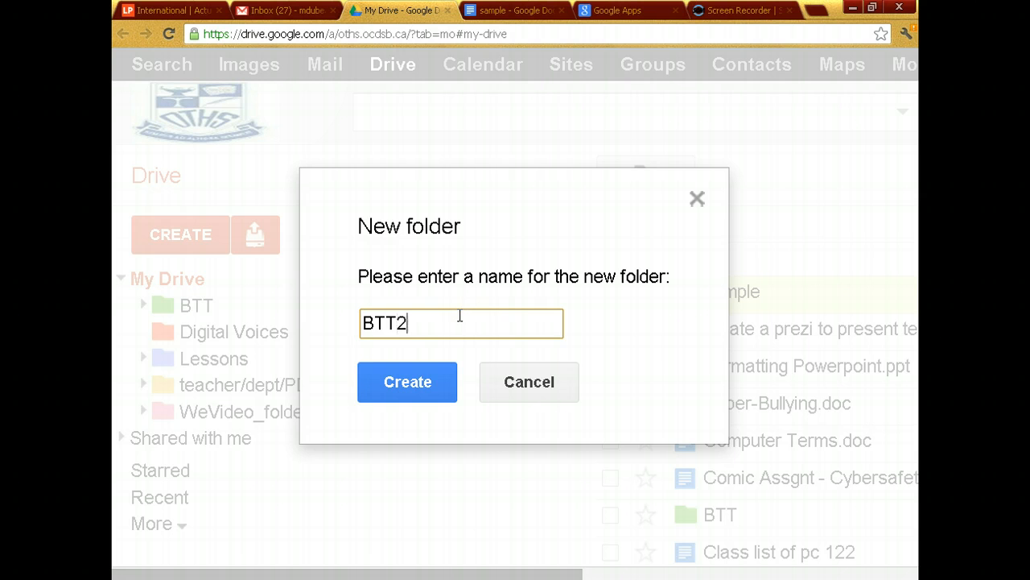
{"action": "left_click", "coordinate": [411, 383]}
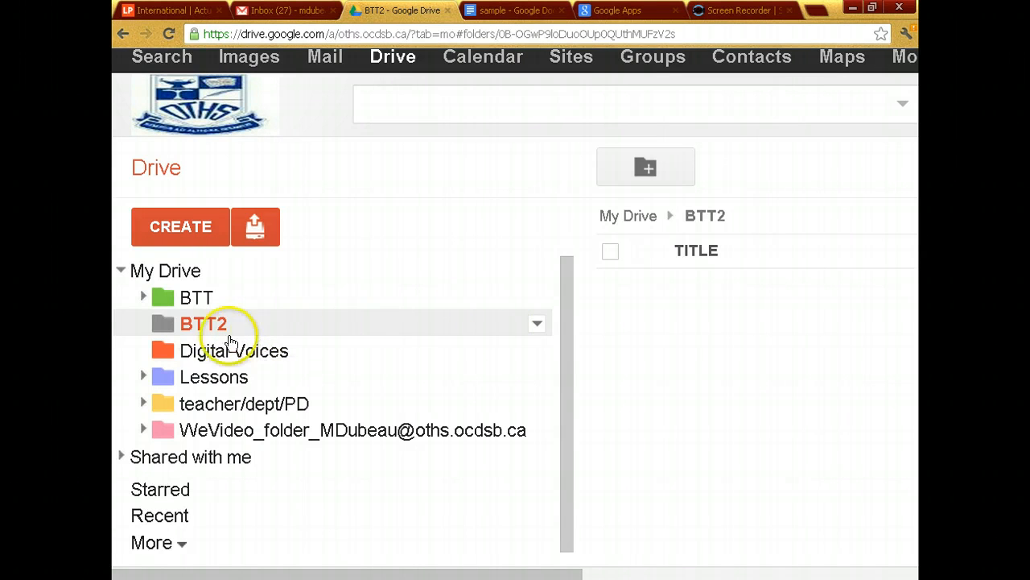
{"action": "left_click", "coordinate": [537, 326]}
{"action": "mouse_move", "coordinate": [540, 342]}
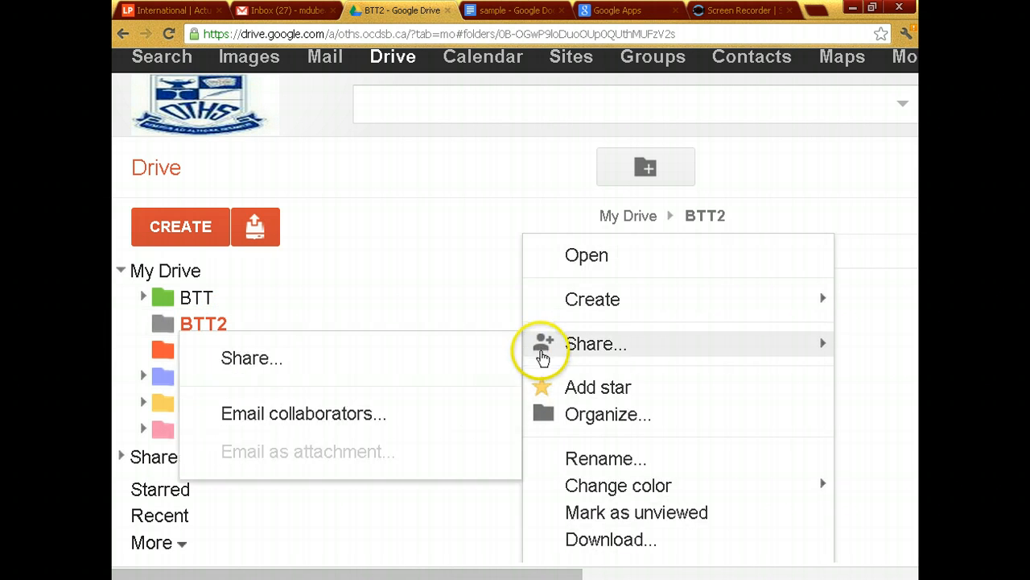
{"action": "left_click", "coordinate": [266, 331]}
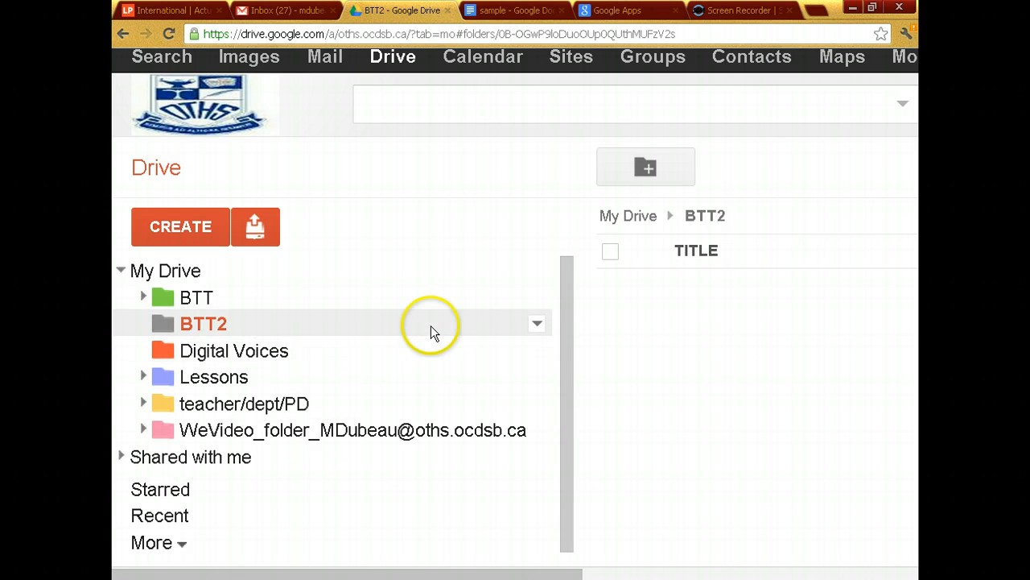
Change the color of the BTT2 folder to light purple.
{"action": "left_click", "coordinate": [537, 324]}
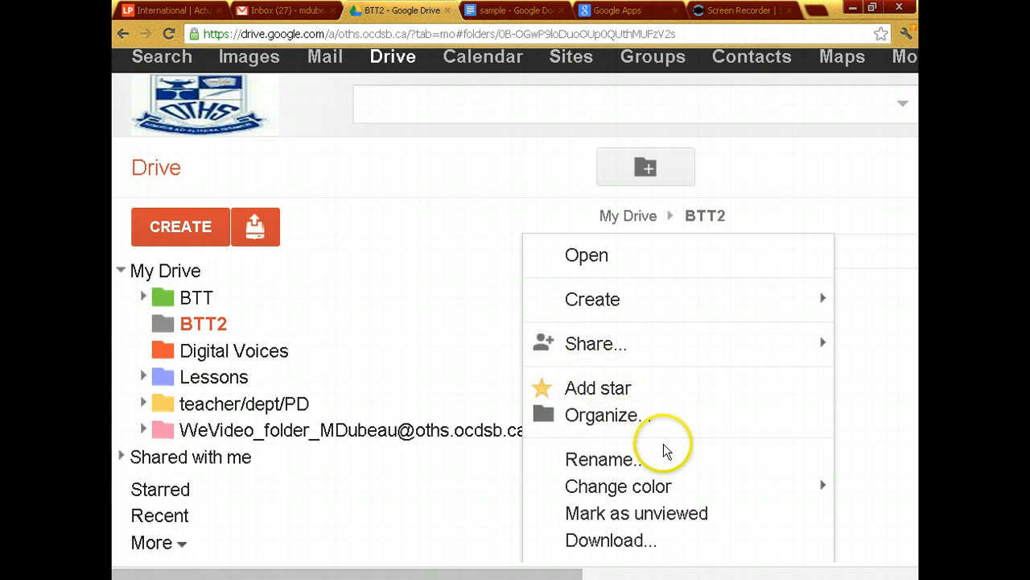
{"action": "mouse_move", "coordinate": [674, 488]}
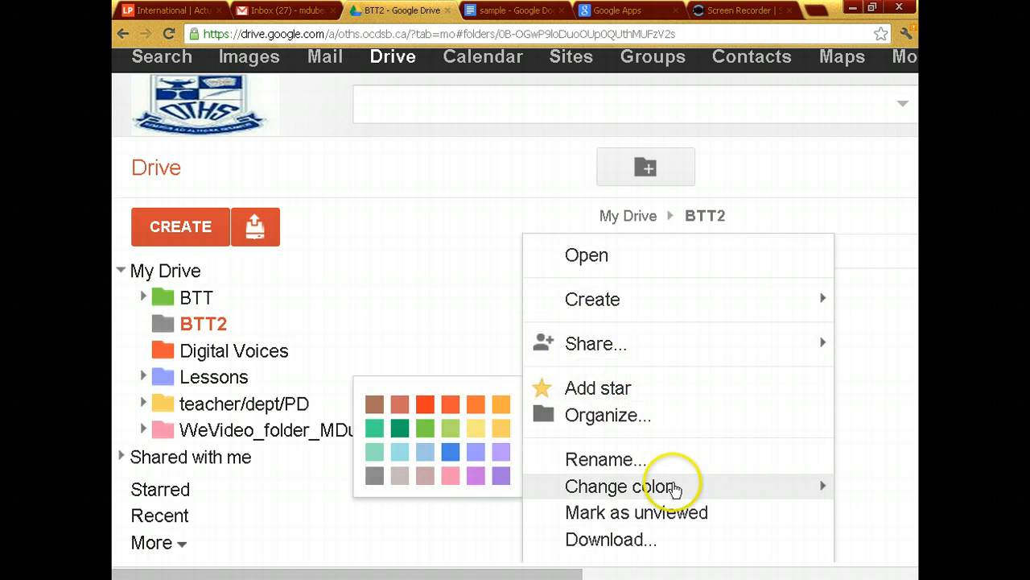
{"action": "left_click", "coordinate": [484, 477]}
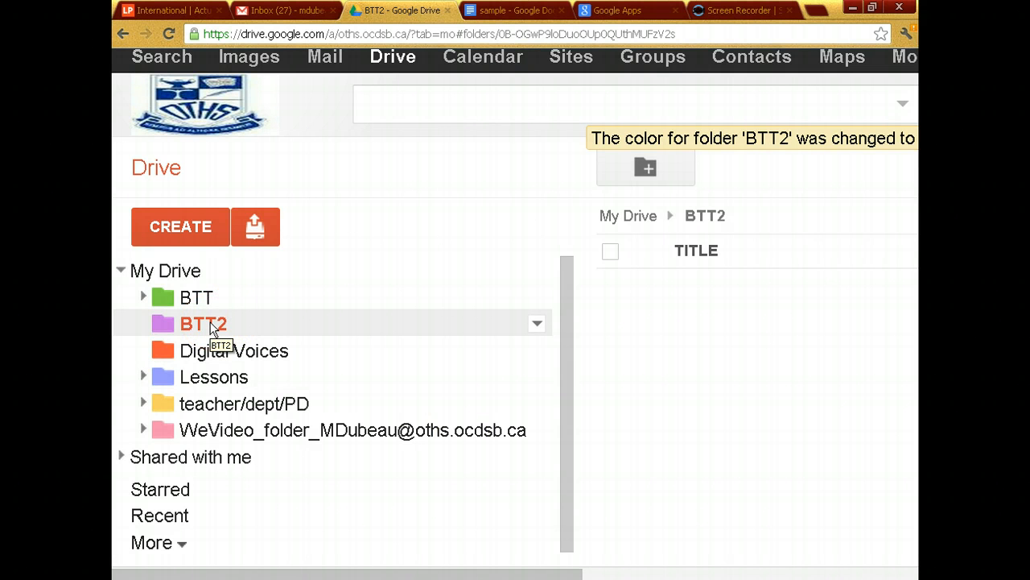
{"action": "left_click", "coordinate": [716, 279]}
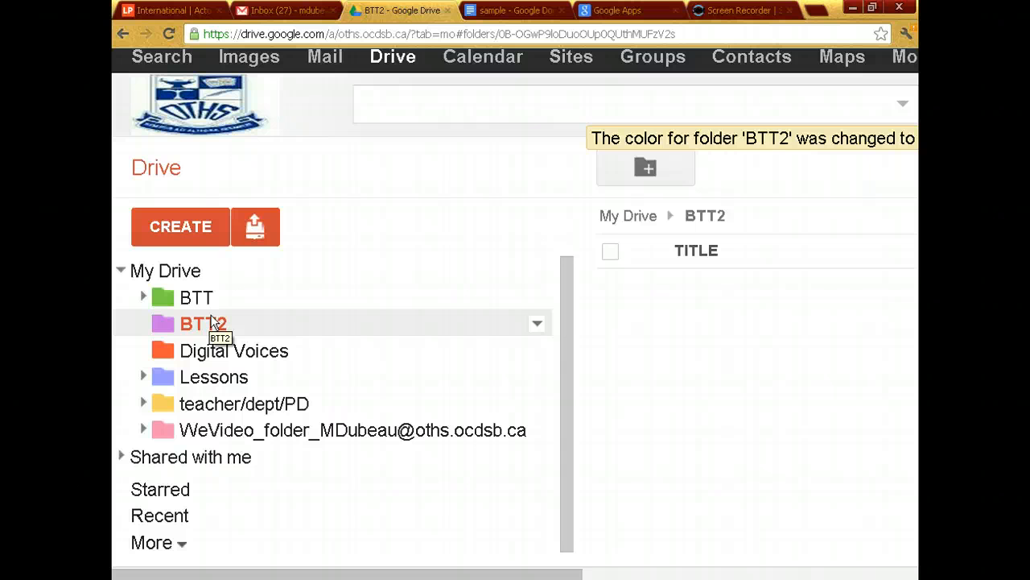
Move the sample document from My Drive into the BTT2 folder and open that folder.
{"action": "left_click", "coordinate": [201, 299]}
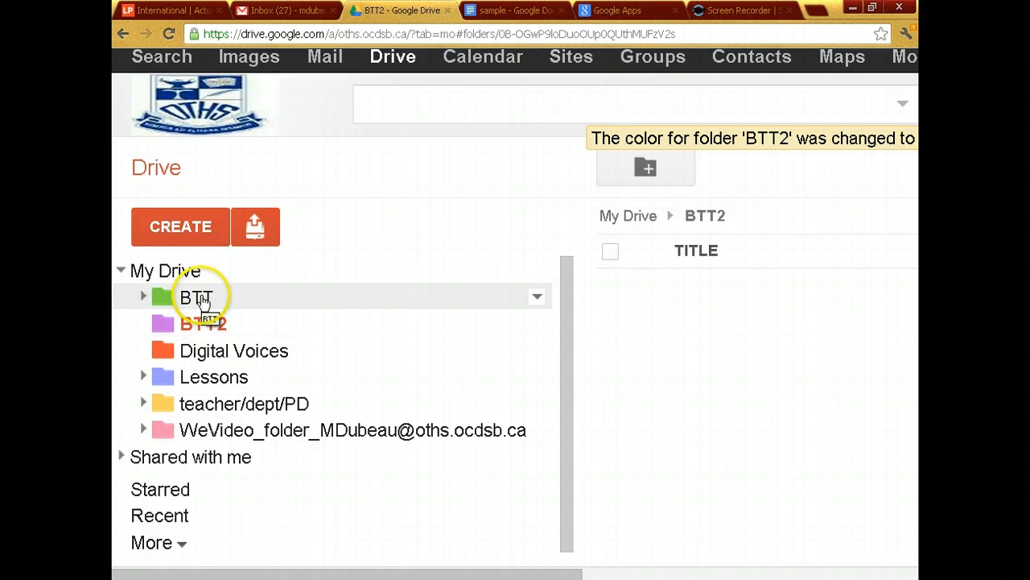
{"action": "left_click", "coordinate": [185, 274]}
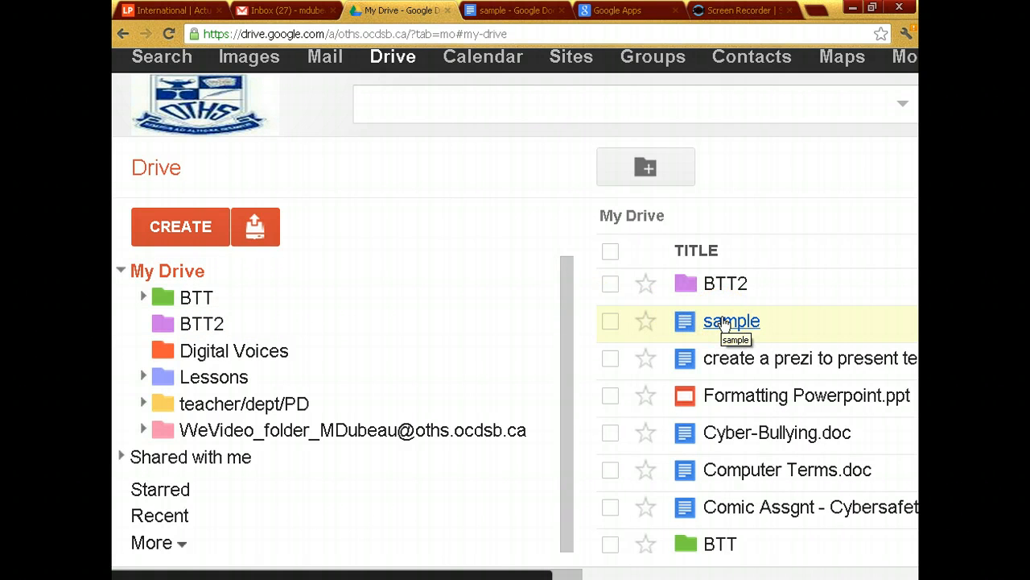
{"action": "left_click", "coordinate": [724, 322]}
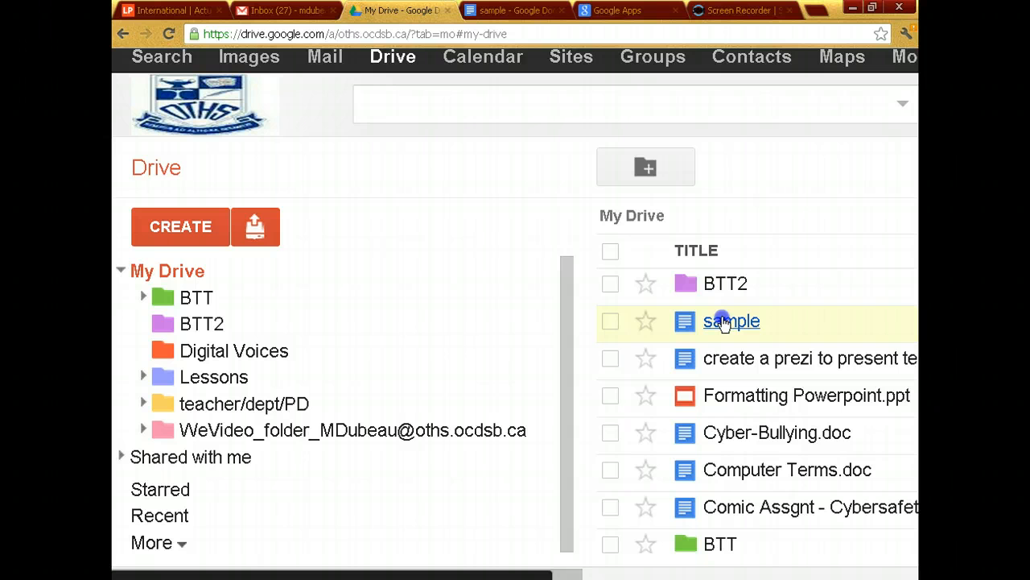
{"action": "left_click_drag", "start_coordinate": [724, 322], "coordinate": [389, 330]}
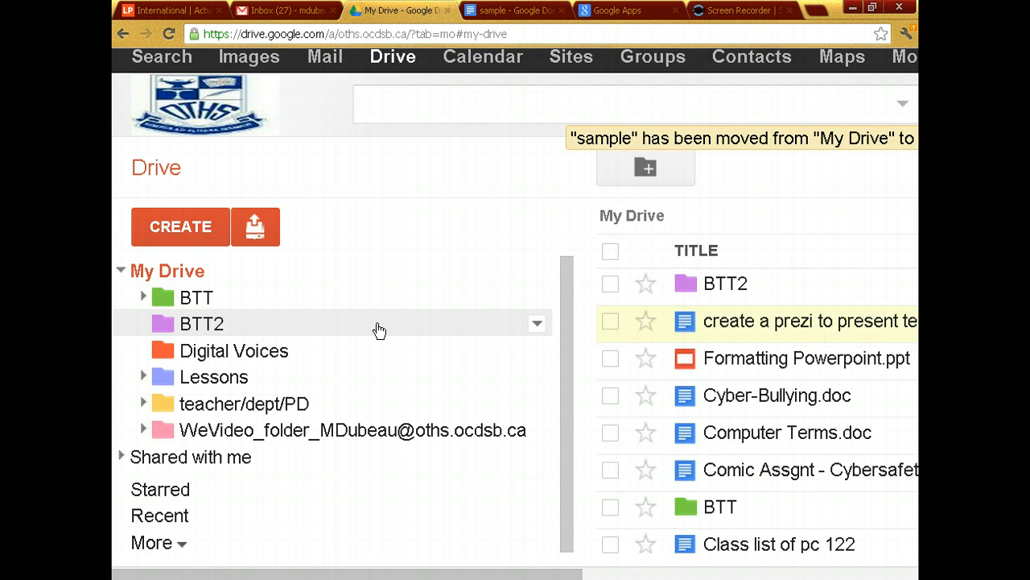
{"action": "left_click", "coordinate": [379, 330]}
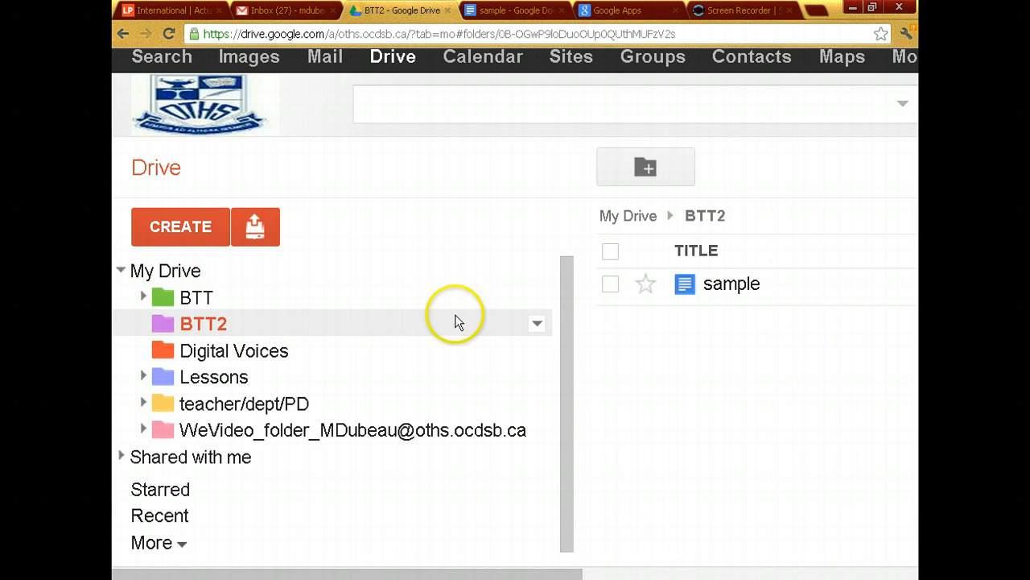